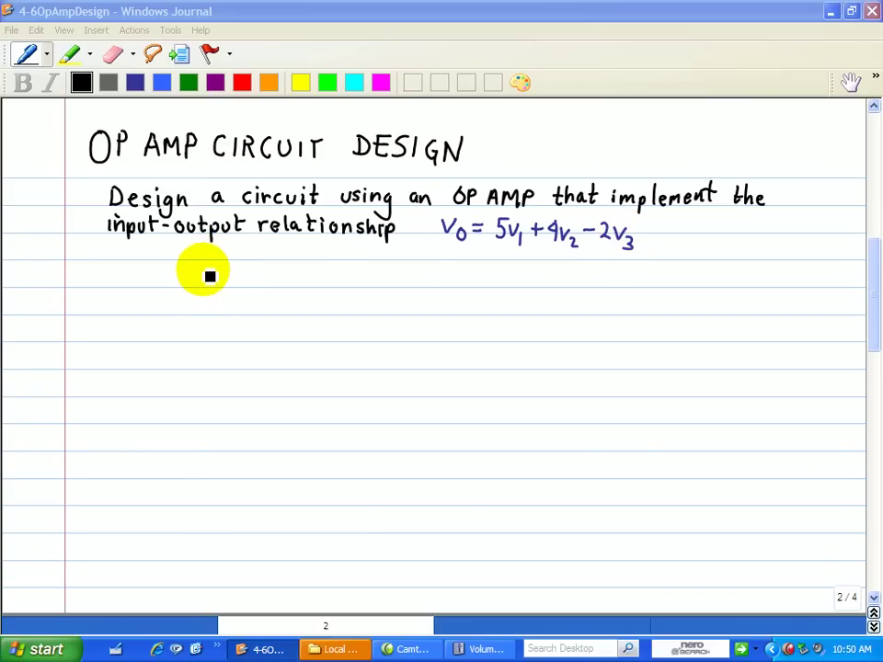
Write Vo = −5(−v1) − 4(−v2) − 2v3 below the problem statement.
mouse_move(206, 266)
left_mouse_down()
mouse_move(213, 285)
mouse_move(220, 268)
mouse_move(228, 285)
mouse_move(230, 277)
left_mouse_up()
mouse_move(232, 271)
left_mouse_down()
mouse_move(270, 270)
mouse_move(275, 287)
mouse_move(294, 269)
mouse_move(312, 273)
mouse_move(323, 292)
mouse_move(327, 280)
mouse_move(362, 276)
left_mouse_up()
mouse_move(368, 264)
left_mouse_down()
mouse_move(400, 286)
mouse_move(421, 277)
mouse_move(433, 299)
mouse_move(406, 276)
mouse_move(422, 293)
mouse_move(412, 280)
mouse_move(412, 298)
mouse_move(426, 302)
mouse_move(421, 288)
mouse_move(460, 274)
mouse_move(450, 283)
mouse_move(469, 276)
mouse_move(488, 297)
left_mouse_up()
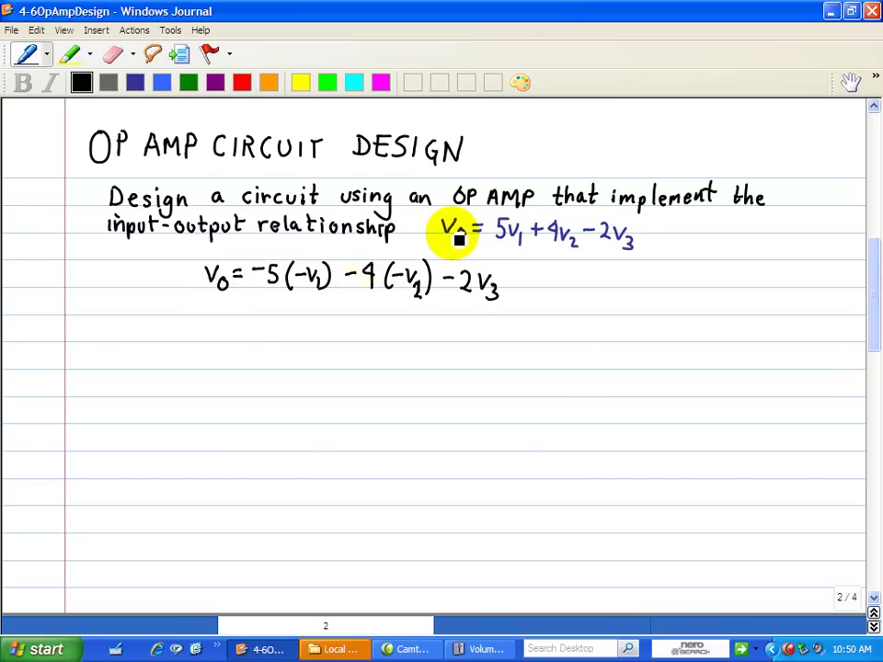
Add the label '1st Design:' in front of the rewritten equation.
mouse_move(74, 267)
left_mouse_down()
mouse_move(140, 276)
mouse_move(141, 292)
mouse_move(176, 285)
left_mouse_up()
left_click(89, 273)
left_click(183, 272)
left_click(183, 283)
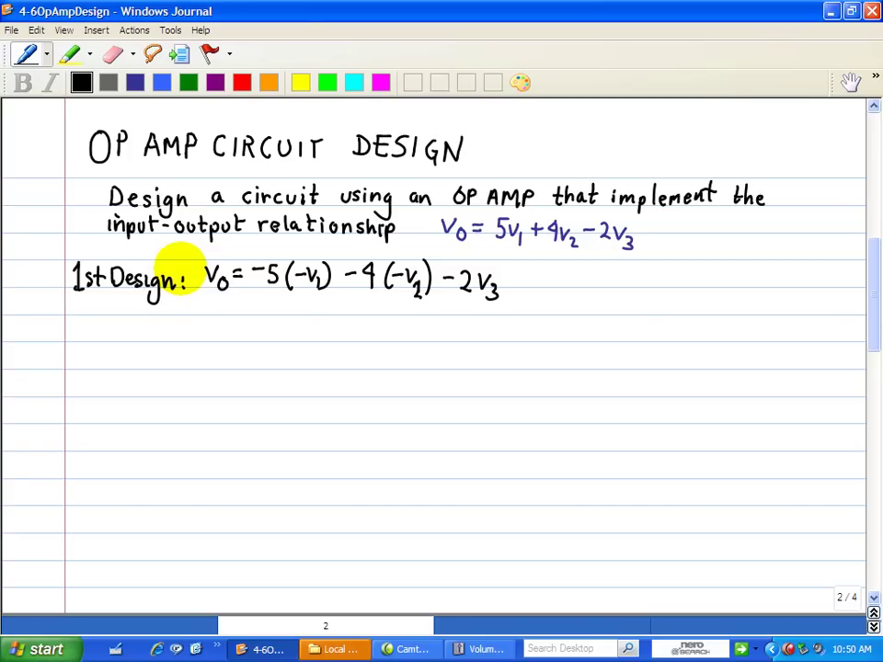
Sketch Vo, a summing circle with an output arrow, and top, left and bottom input arrows.
left_click_drag(507, 372, 527, 389)
left_click(524, 390)
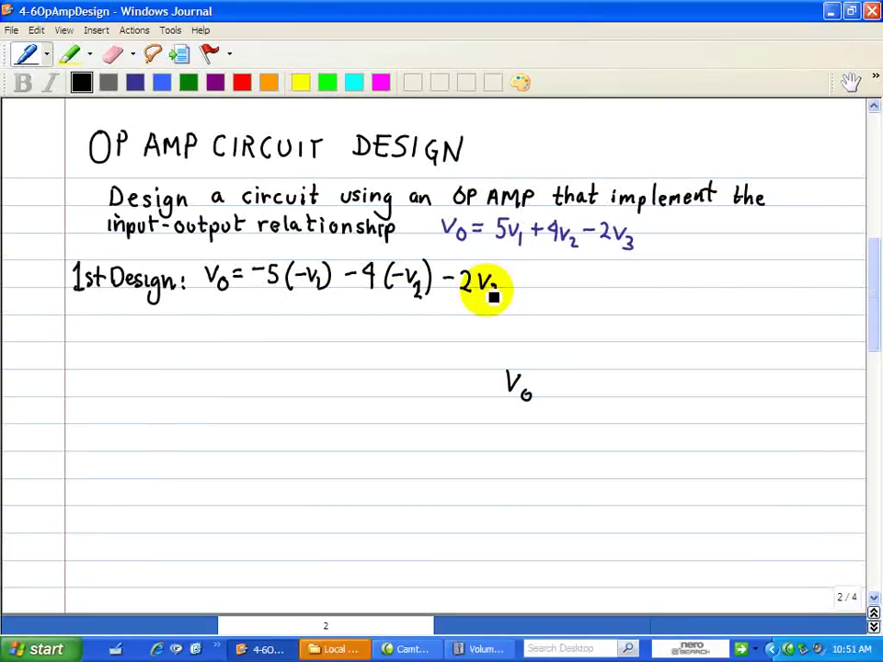
mouse_move(467, 371)
left_mouse_down()
mouse_move(454, 381)
mouse_move(473, 408)
mouse_move(467, 372)
mouse_move(500, 393)
mouse_move(498, 400)
left_mouse_up()
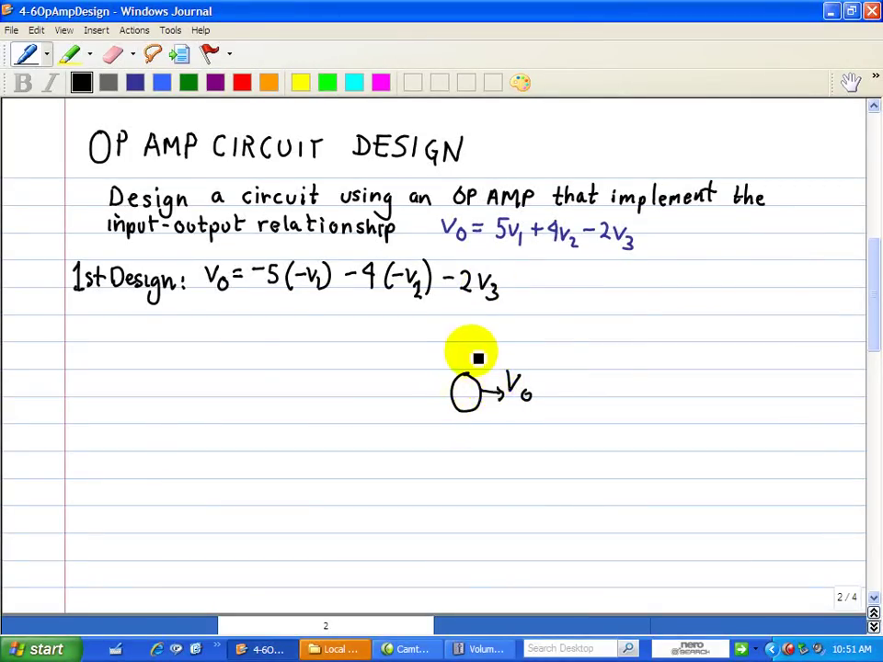
mouse_move(463, 341)
left_mouse_down()
mouse_move(463, 373)
mouse_move(441, 394)
mouse_move(419, 393)
mouse_move(443, 400)
left_mouse_up()
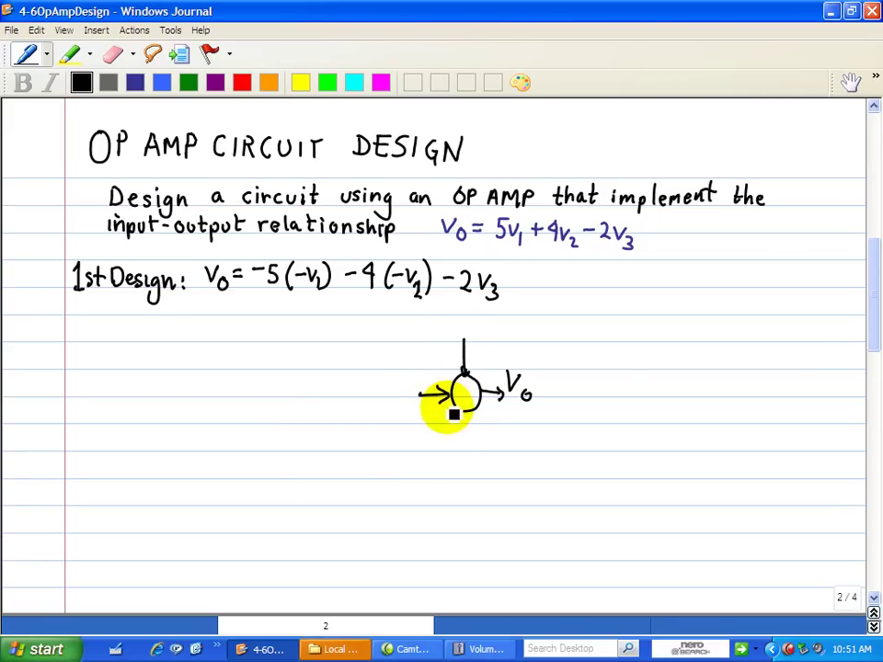
mouse_move(466, 441)
left_mouse_down()
mouse_move(466, 410)
mouse_move(471, 421)
left_mouse_up()
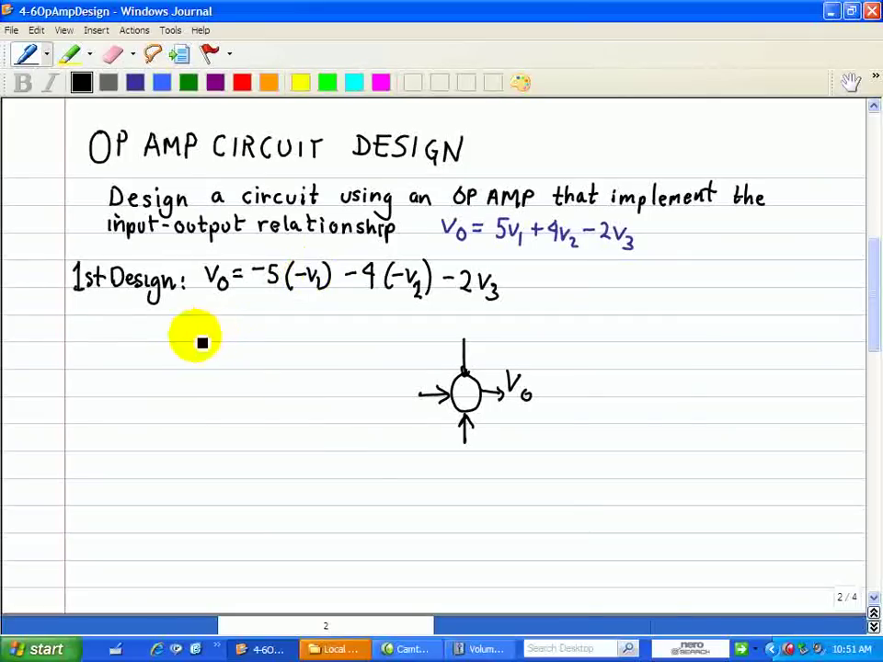
Draw V1 → [−1] → [−5] into the summer's top with a +, and V2 → [−1] → [−4] into its left.
mouse_move(169, 324)
left_mouse_down()
mouse_move(199, 349)
mouse_move(205, 345)
mouse_move(195, 342)
mouse_move(232, 346)
mouse_move(230, 323)
mouse_move(264, 324)
mouse_move(248, 351)
left_mouse_up()
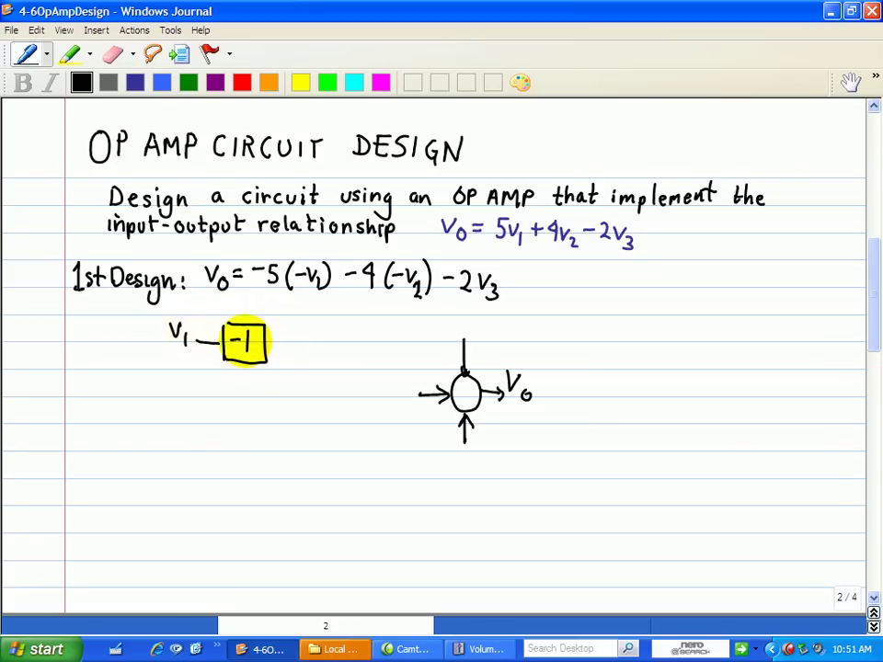
mouse_move(272, 342)
left_mouse_down()
mouse_move(298, 342)
mouse_move(304, 363)
mouse_move(339, 321)
mouse_move(340, 368)
mouse_move(306, 368)
mouse_move(321, 345)
left_mouse_up()
left_click_drag(327, 333, 327, 357)
left_click_drag(328, 333, 451, 342)
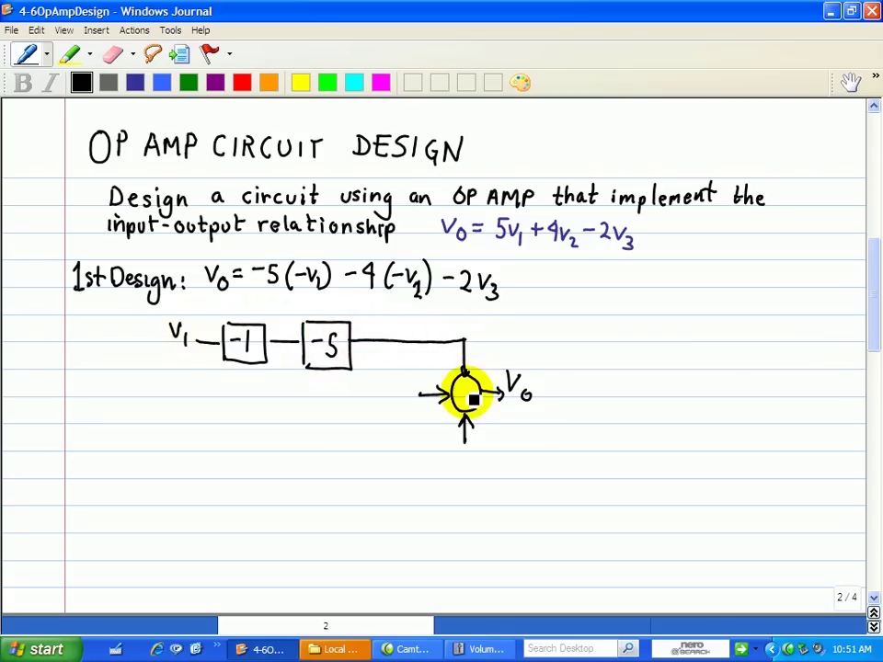
mouse_move(475, 355)
left_mouse_down()
mouse_move(475, 368)
mouse_move(481, 363)
mouse_move(461, 399)
left_mouse_up()
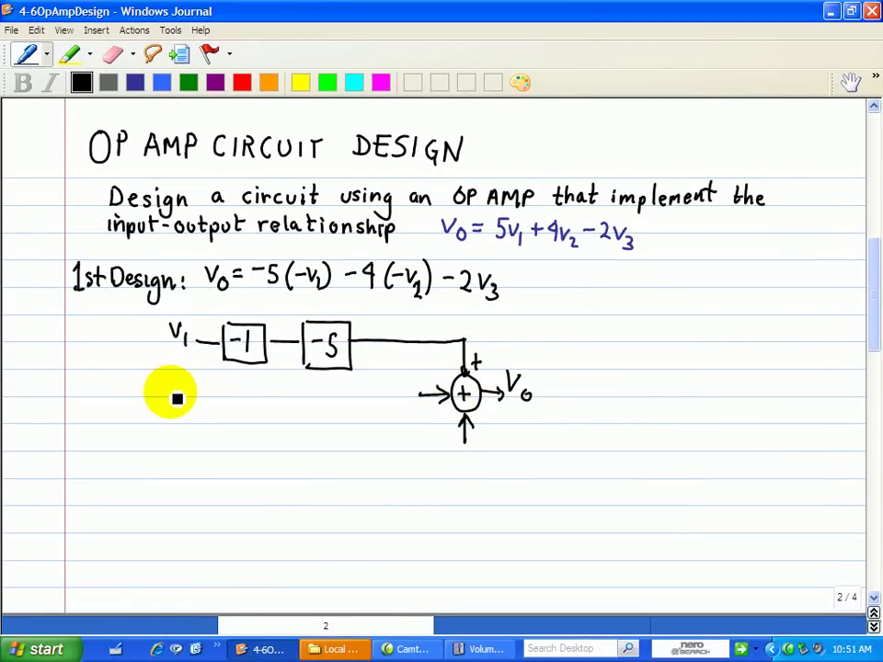
mouse_move(168, 395)
left_mouse_down()
mouse_move(193, 417)
mouse_move(207, 405)
mouse_move(210, 413)
mouse_move(200, 408)
mouse_move(221, 419)
mouse_move(226, 398)
mouse_move(236, 412)
mouse_move(231, 395)
mouse_move(272, 397)
mouse_move(269, 433)
mouse_move(230, 432)
mouse_move(250, 410)
mouse_move(262, 425)
mouse_move(272, 410)
mouse_move(305, 419)
mouse_move(300, 398)
mouse_move(315, 409)
mouse_move(303, 395)
mouse_move(346, 397)
mouse_move(343, 438)
mouse_move(304, 444)
mouse_move(320, 415)
left_mouse_up()
mouse_move(327, 403)
left_mouse_down()
mouse_move(333, 431)
mouse_move(377, 415)
mouse_move(389, 397)
mouse_move(425, 395)
left_mouse_up()
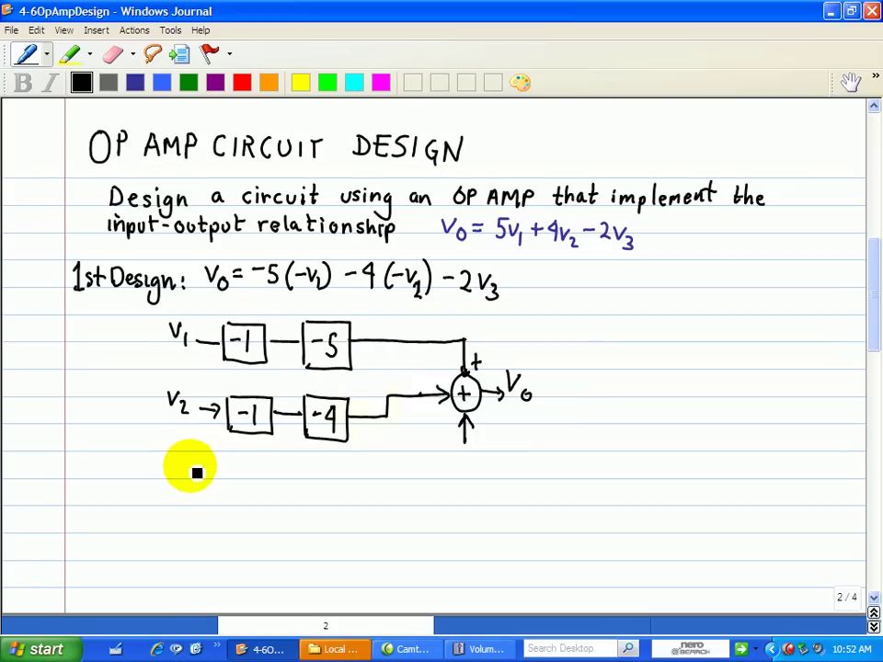
Draw V3 → [−2] into the summer's bottom and label the −5 block output 5v1.
mouse_move(174, 466)
left_mouse_down()
mouse_move(194, 490)
mouse_move(236, 476)
mouse_move(244, 488)
mouse_move(247, 478)
mouse_move(253, 496)
mouse_move(276, 458)
mouse_move(298, 459)
mouse_move(301, 496)
mouse_move(247, 498)
mouse_move(274, 472)
mouse_move(463, 482)
mouse_move(467, 434)
left_mouse_up()
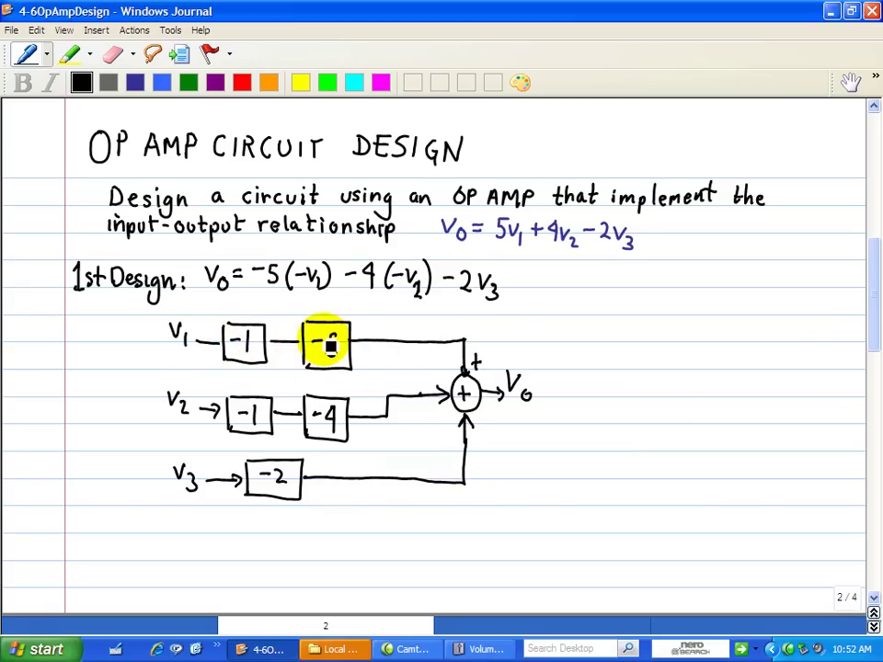
mouse_move(372, 309)
left_mouse_down()
mouse_move(386, 308)
mouse_move(376, 331)
mouse_move(406, 317)
mouse_move(410, 337)
left_mouse_up()
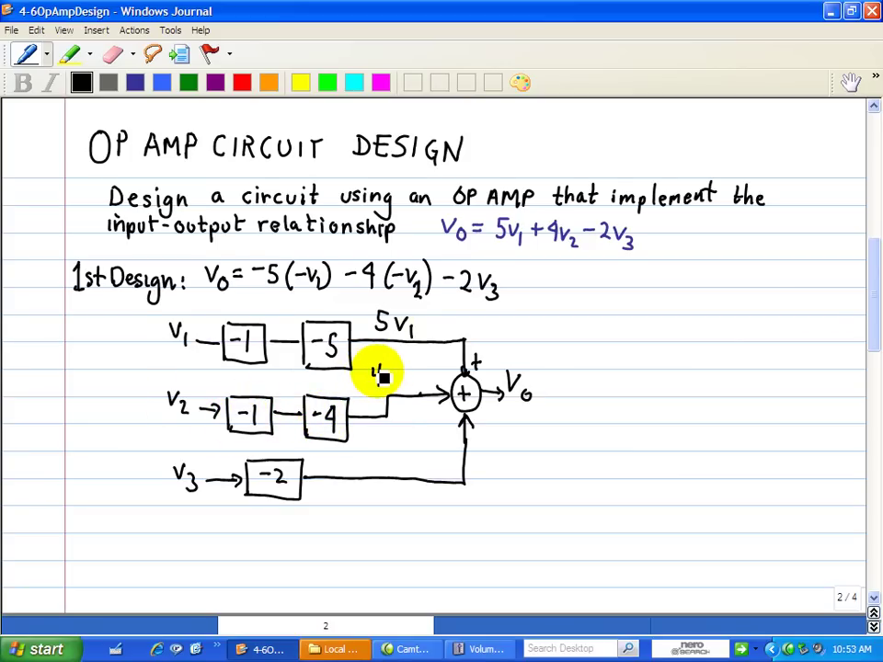
Label the wires 4v2 and −2v3 and mark the left and bottom summer inputs with +.
mouse_move(384, 378)
left_mouse_down()
mouse_move(402, 370)
mouse_move(415, 392)
left_mouse_up()
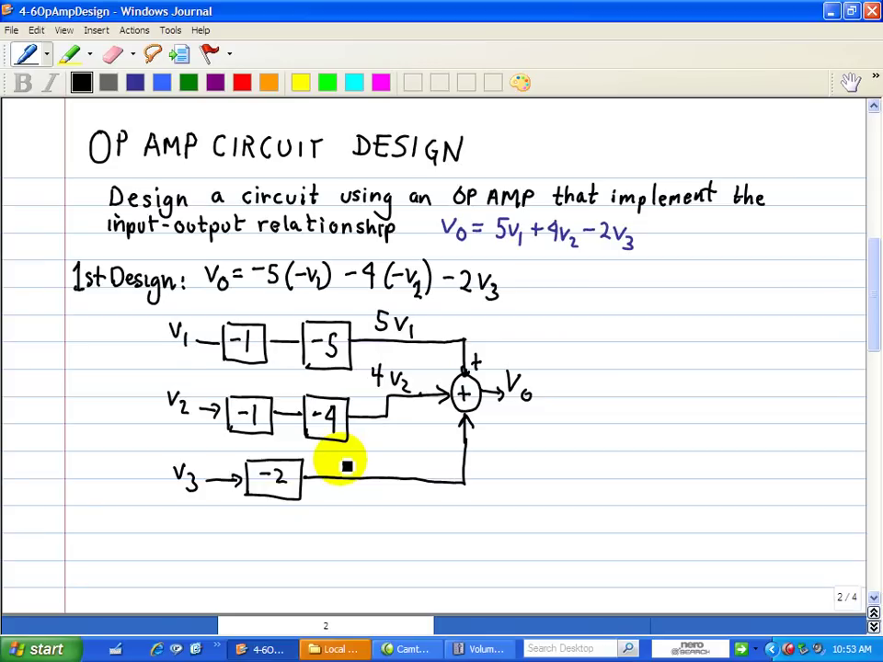
mouse_move(332, 462)
left_mouse_down()
mouse_move(361, 466)
mouse_move(378, 451)
mouse_move(381, 469)
mouse_move(370, 472)
left_mouse_up()
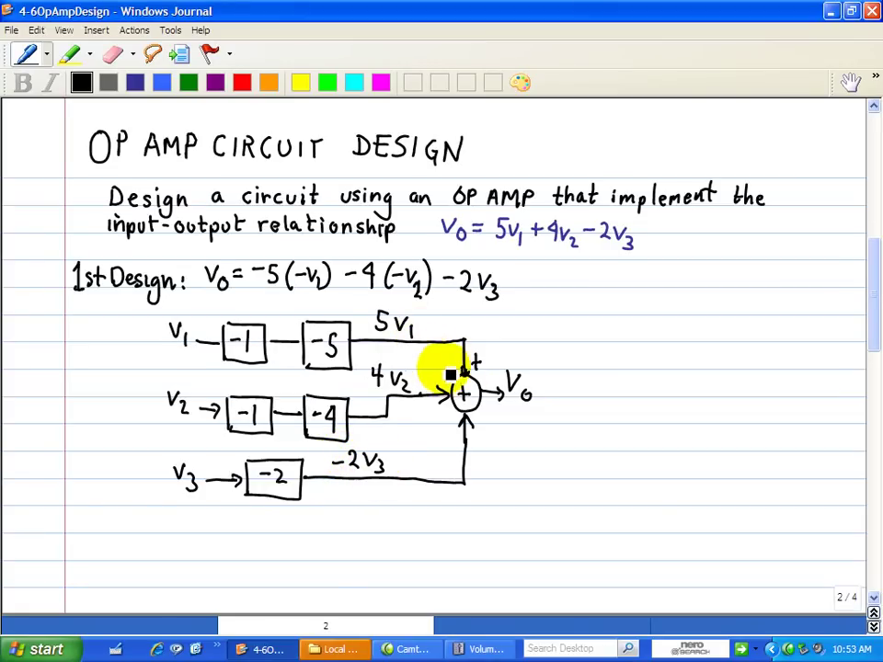
mouse_move(436, 373)
left_mouse_down()
mouse_move(449, 372)
mouse_move(442, 380)
left_mouse_up()
mouse_move(475, 423)
left_mouse_down()
mouse_move(487, 422)
mouse_move(481, 430)
left_mouse_up()
Write Vo = 5v1 + 4v2 beside the summer output.
left_click_drag(537, 379, 549, 380)
left_click_drag(538, 387, 562, 389)
mouse_move(565, 371)
left_mouse_down()
mouse_move(586, 373)
mouse_move(589, 401)
mouse_move(643, 377)
mouse_move(654, 400)
mouse_move(672, 389)
left_mouse_up()
Append −2v3 to complete Vo = 5v1 + 4v2 − 2v3.
mouse_move(675, 380)
left_mouse_down()
mouse_move(688, 397)
mouse_move(704, 378)
mouse_move(699, 405)
left_mouse_up()
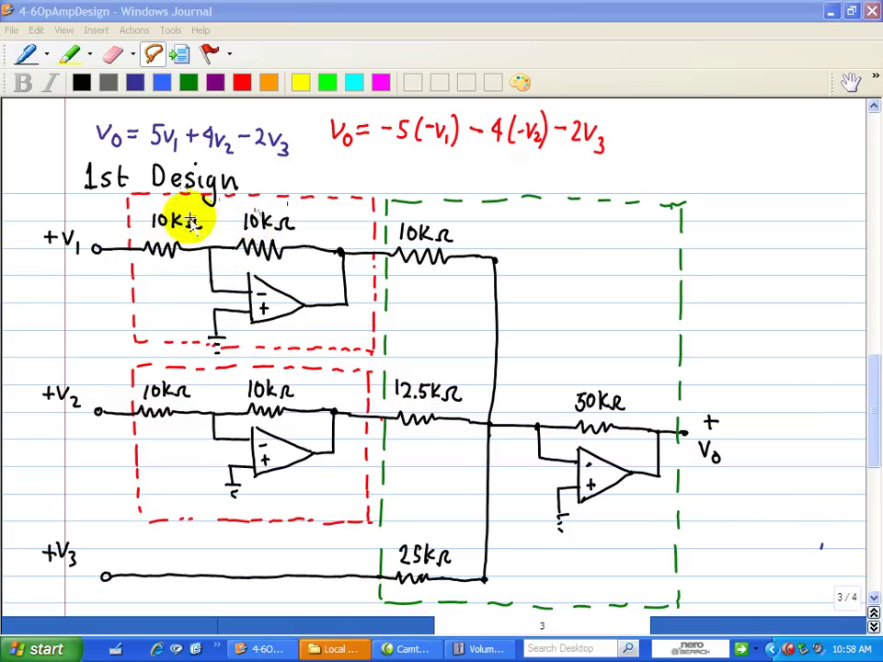
With the black pen, write −1 above the first inverter stage of the schematic.
left_click(27, 53)
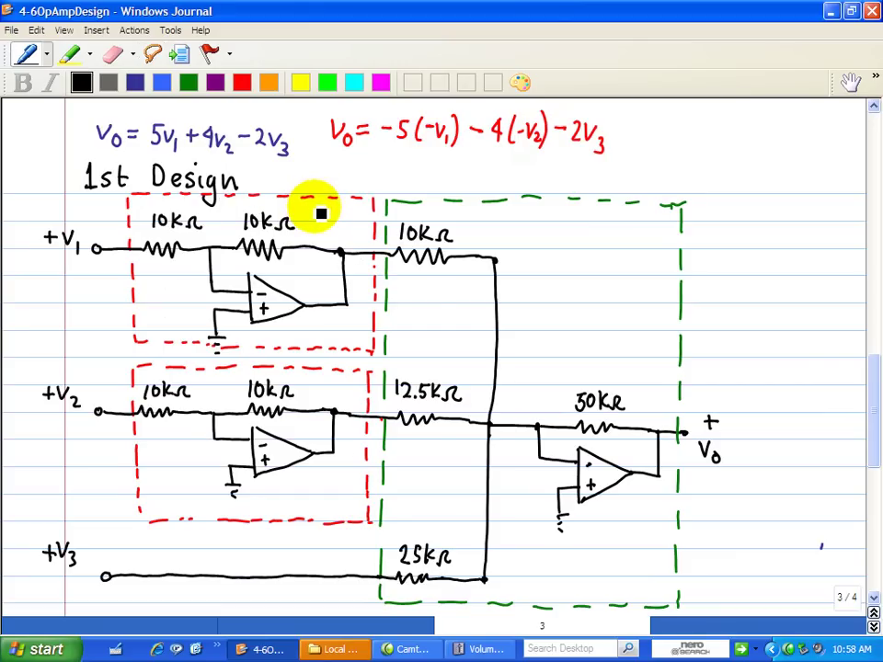
mouse_move(313, 211)
left_mouse_down()
mouse_move(324, 211)
mouse_move(333, 226)
left_mouse_up()
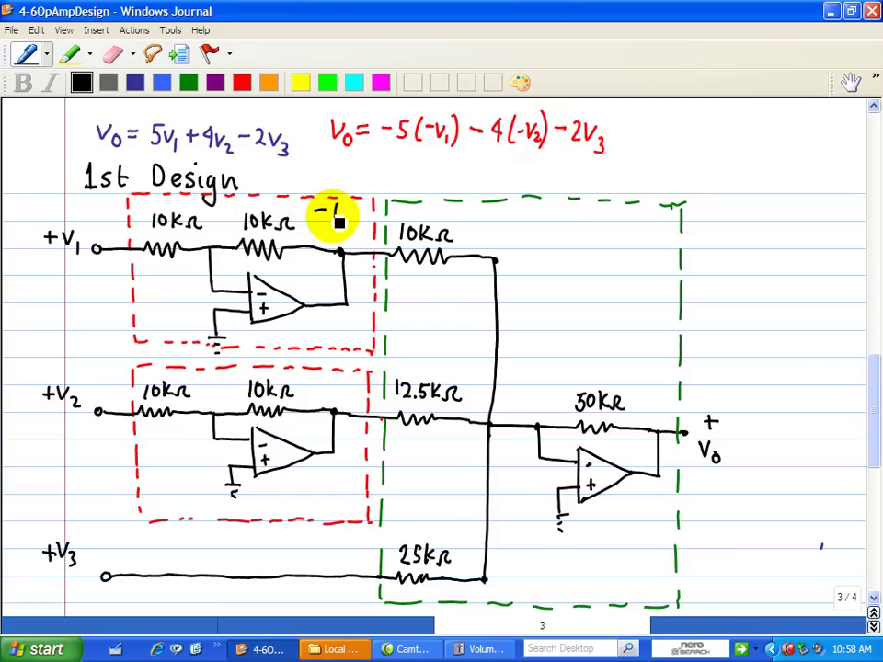